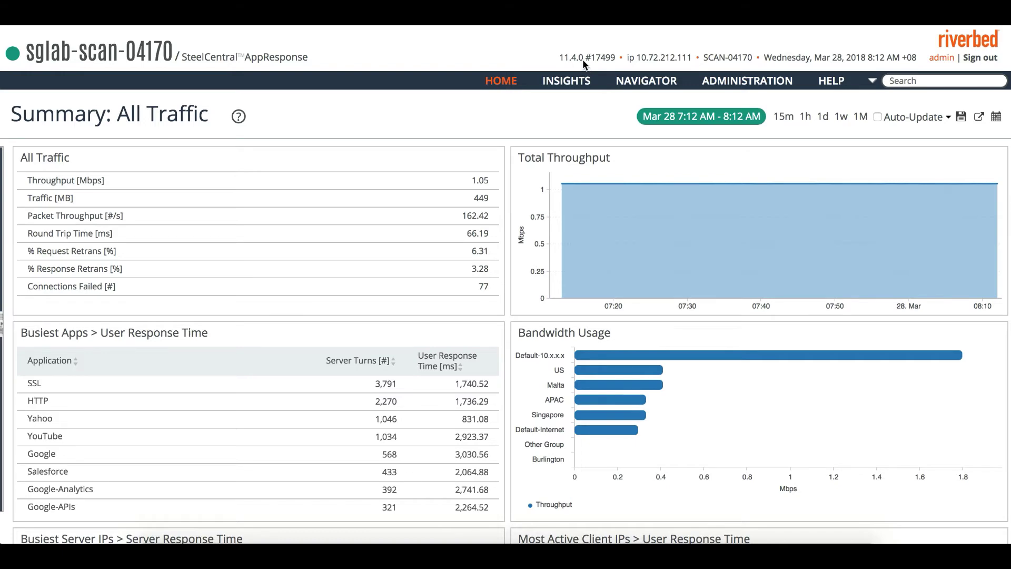
# Go to the Authentication Configuration page under ADMINISTRATION > Remote Authentication.
pyautogui.click(739, 85)
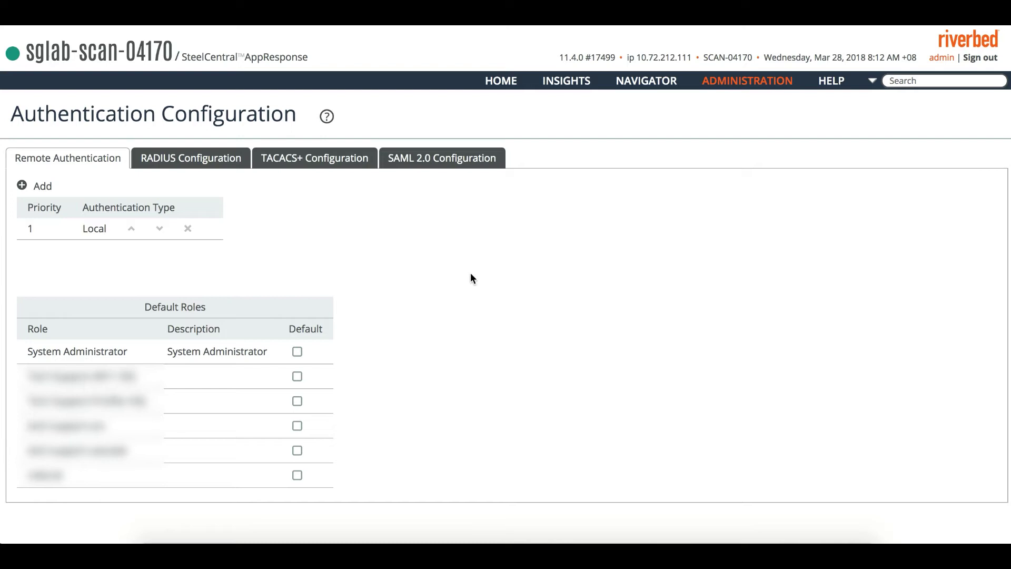
pyautogui.moveTo(747, 81)
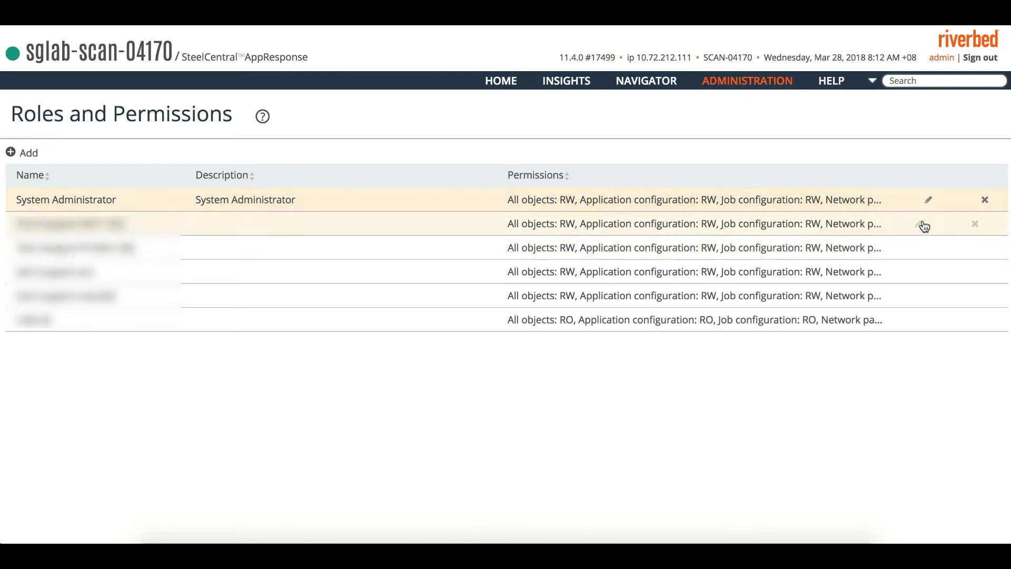
pyautogui.click(932, 200)
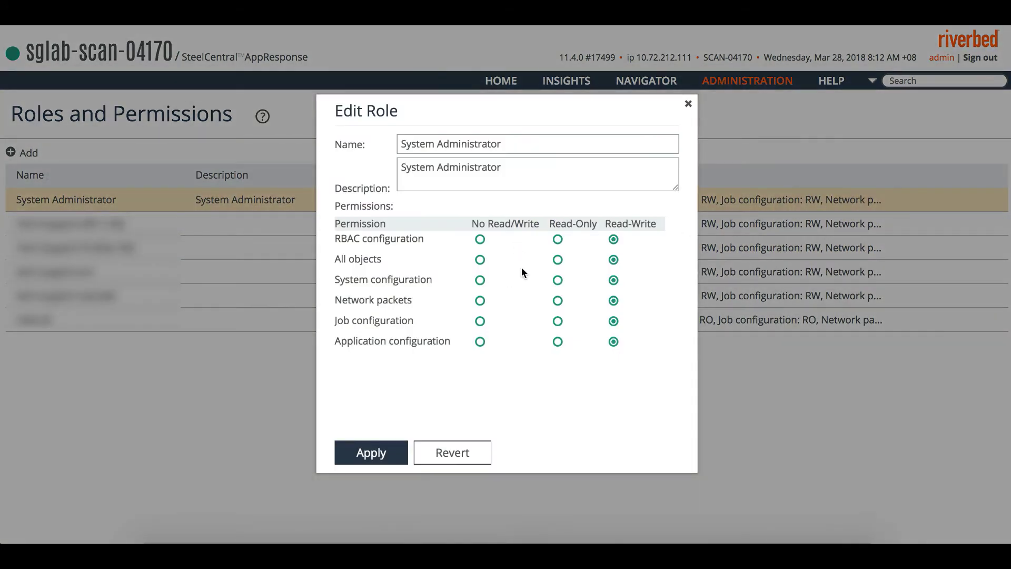
pyautogui.click(688, 104)
pyautogui.moveTo(741, 82)
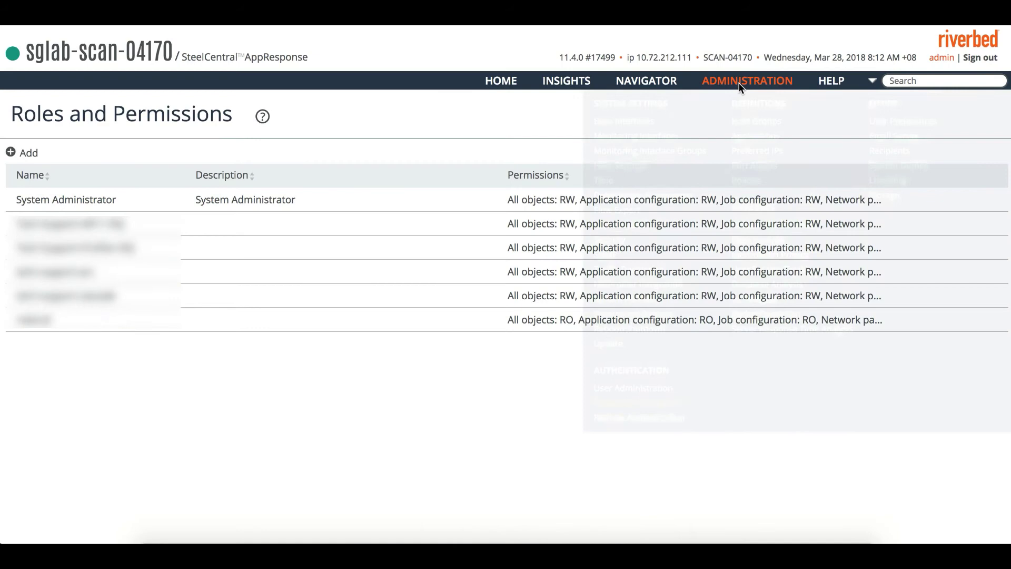
pyautogui.click(613, 419)
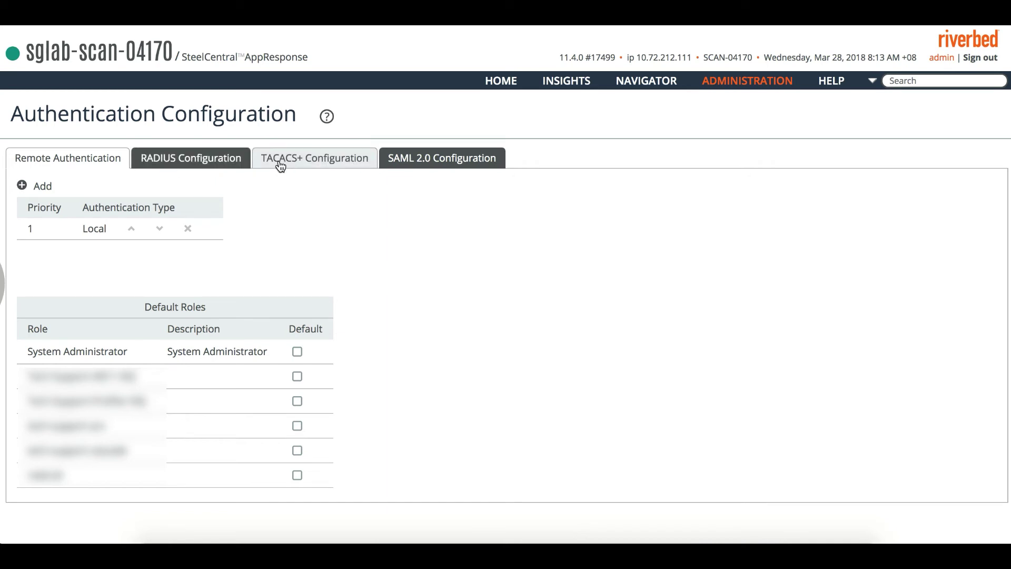
# Bring up the SAML 2.0 Configuration tab and review its IdP metadata XML and memberOf roles attribute.
pyautogui.click(442, 166)
pyautogui.scroll(-1, 419, 168)
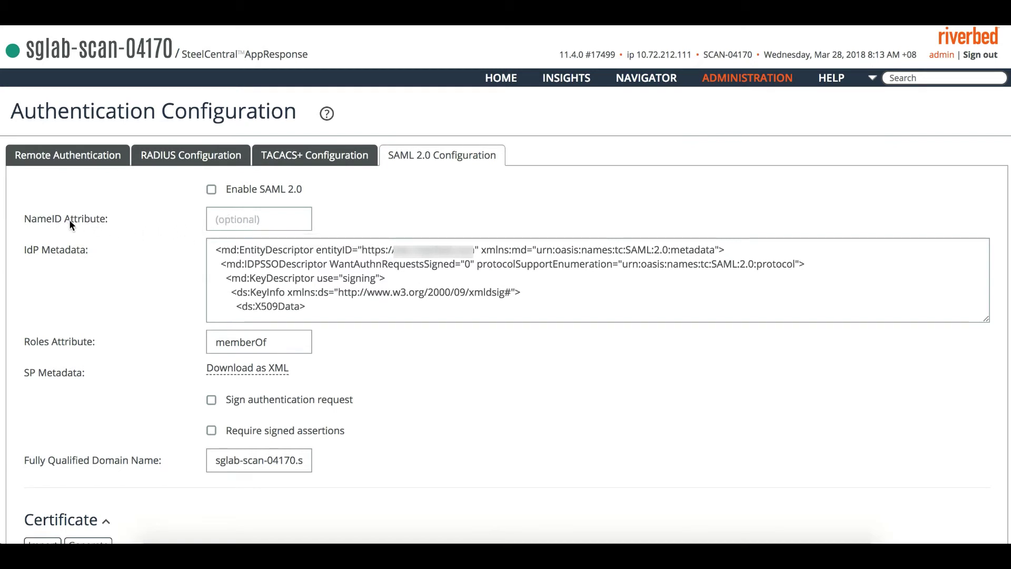
pyautogui.scroll(1, 336, 293)
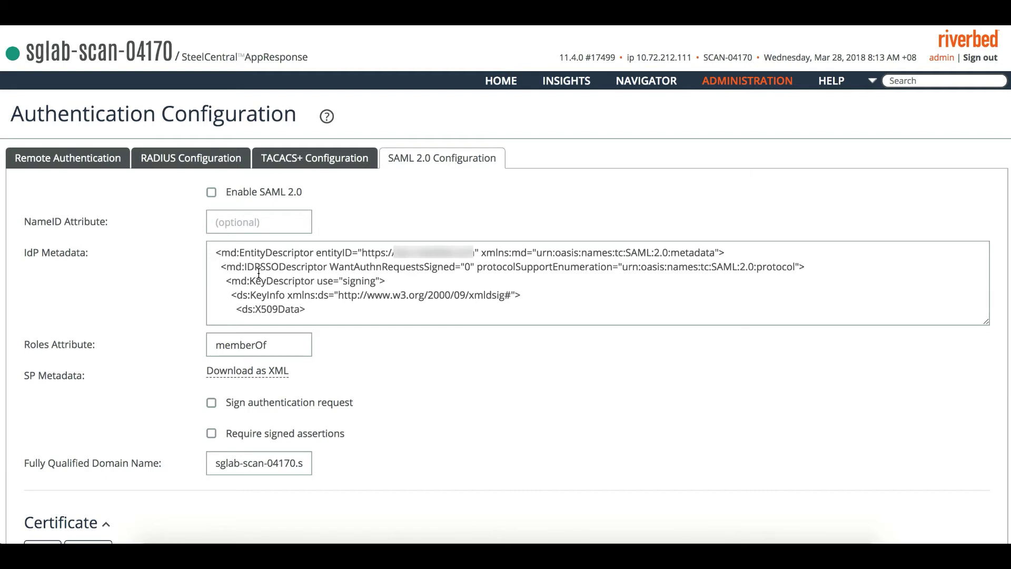
pyautogui.click(236, 255)
pyautogui.scroll(-3, 245, 274)
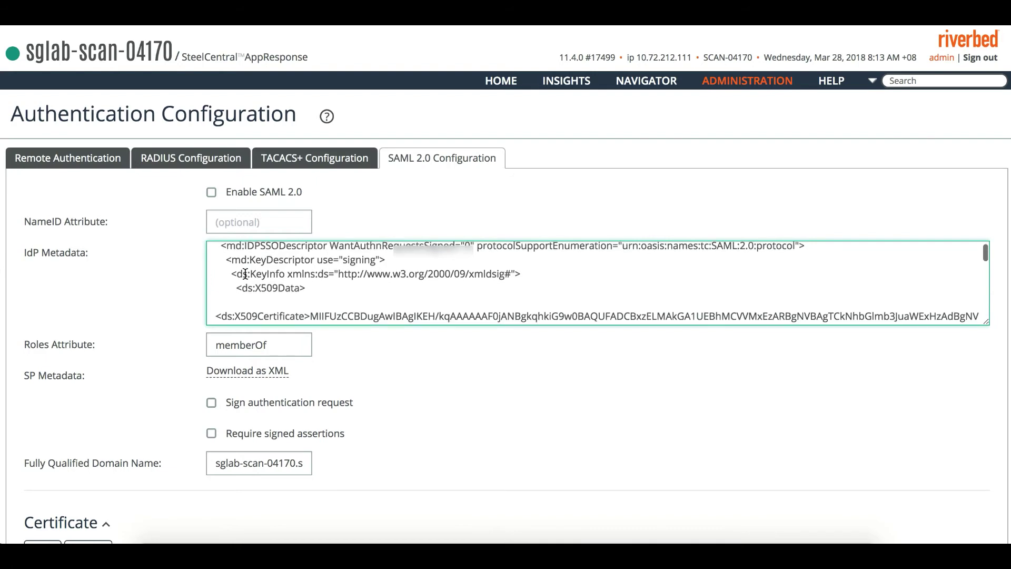
pyautogui.scroll(3, 243, 282)
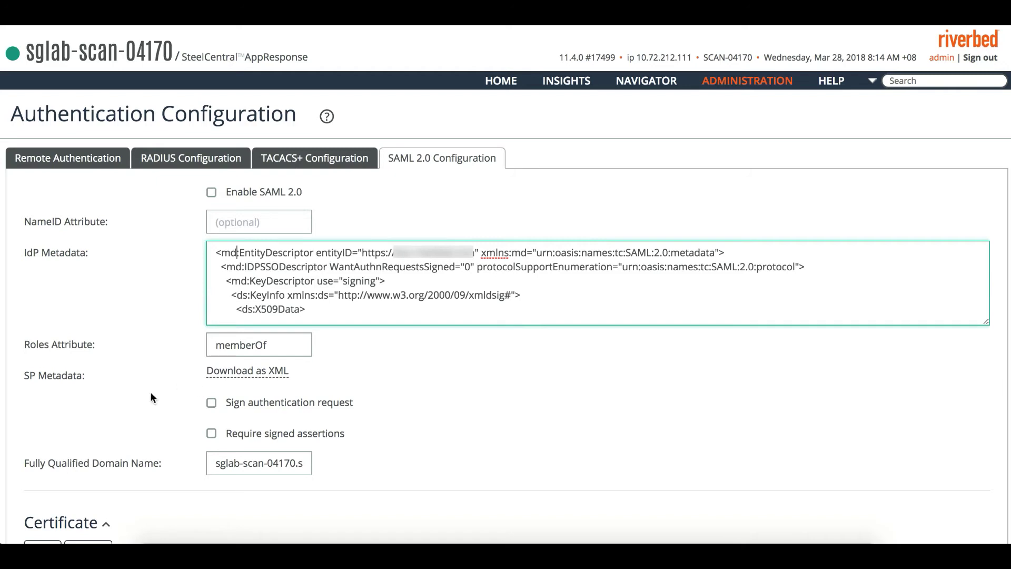
pyautogui.scroll(-2, 158, 392)
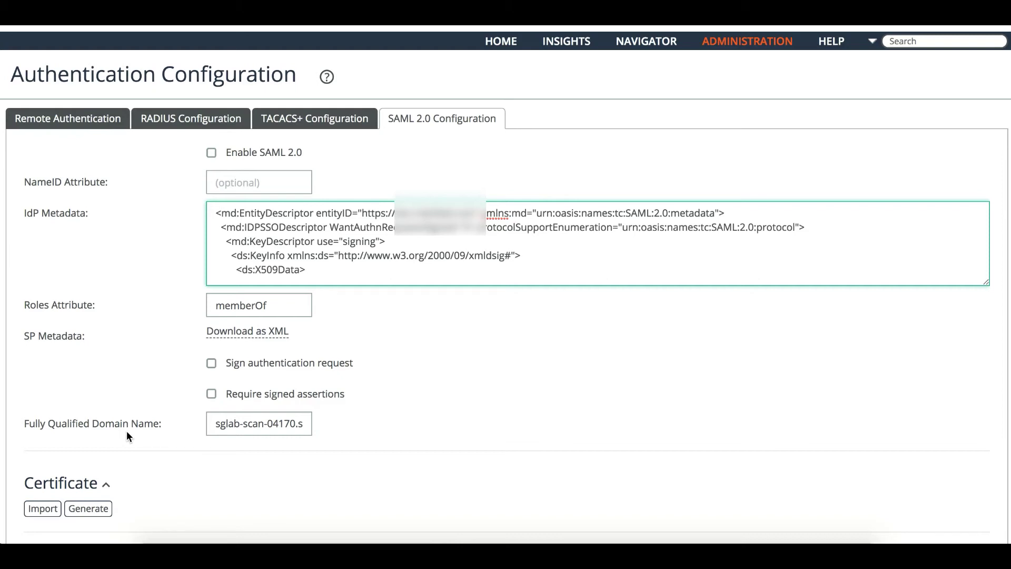
pyautogui.scroll(-1, 164, 435)
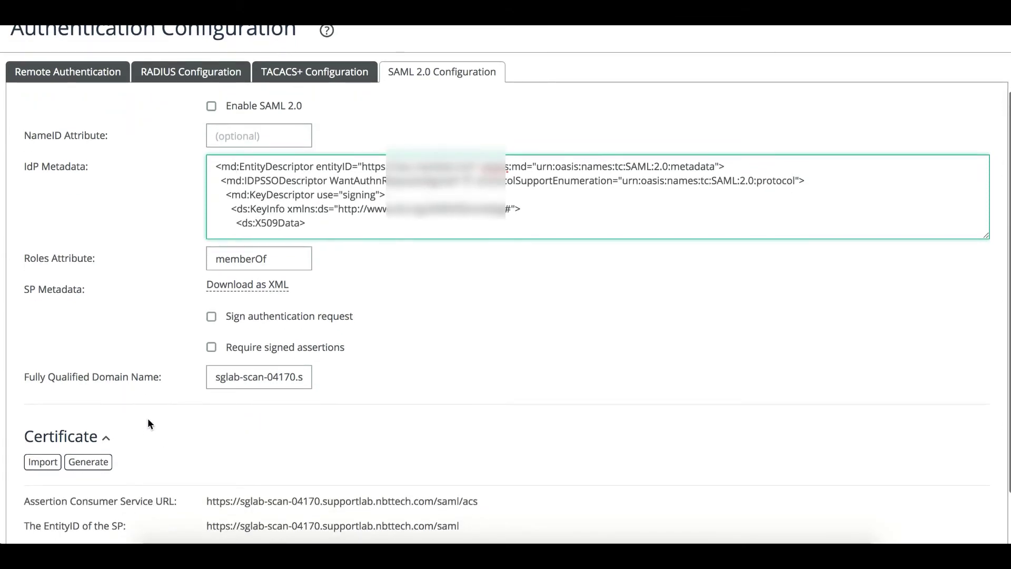
pyautogui.scroll(-1, 200, 397)
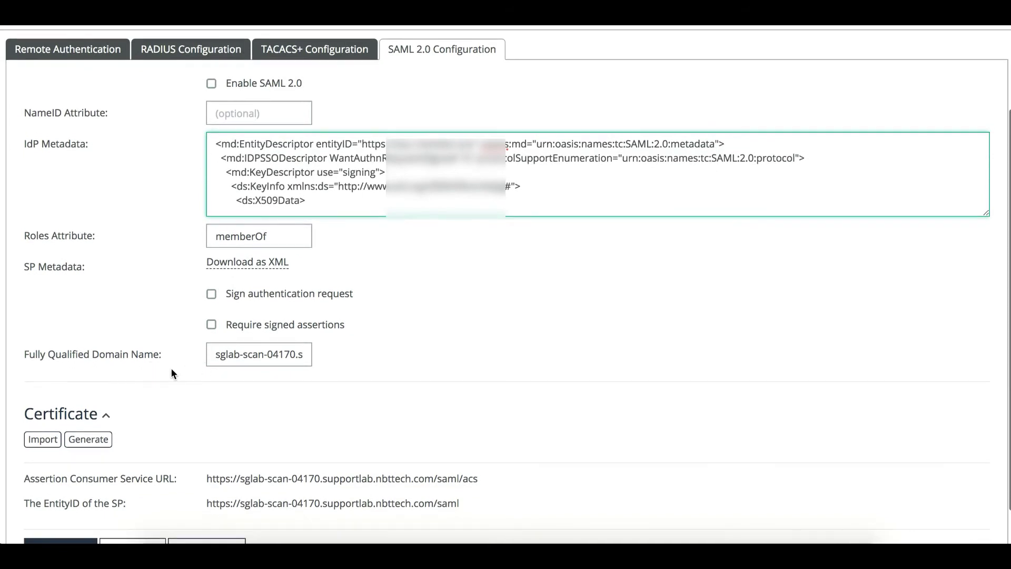
pyautogui.scroll(1, 171, 369)
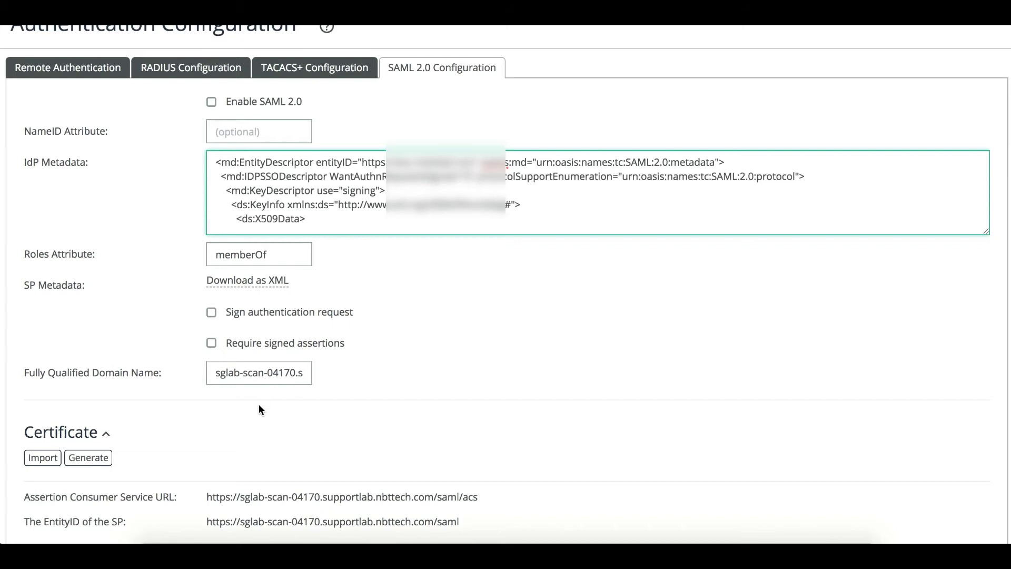
pyautogui.scroll(-1, 169, 428)
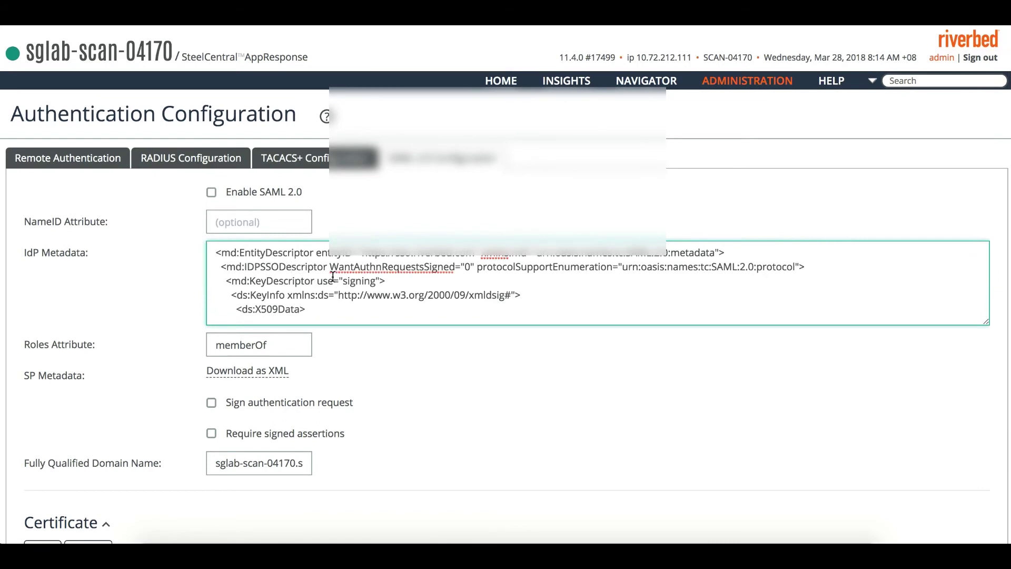
# Scroll through the IdP metadata certificate in the SAML 2.0 settings.
pyautogui.scroll(-5, 333, 275)
pyautogui.scroll(-2, 296, 369)
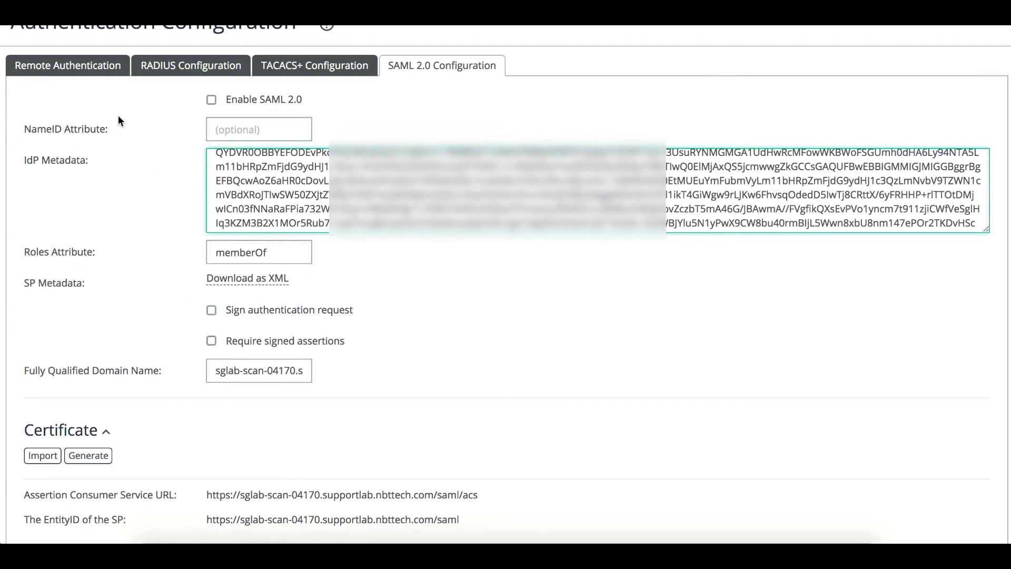
pyautogui.scroll(15, 300, 160)
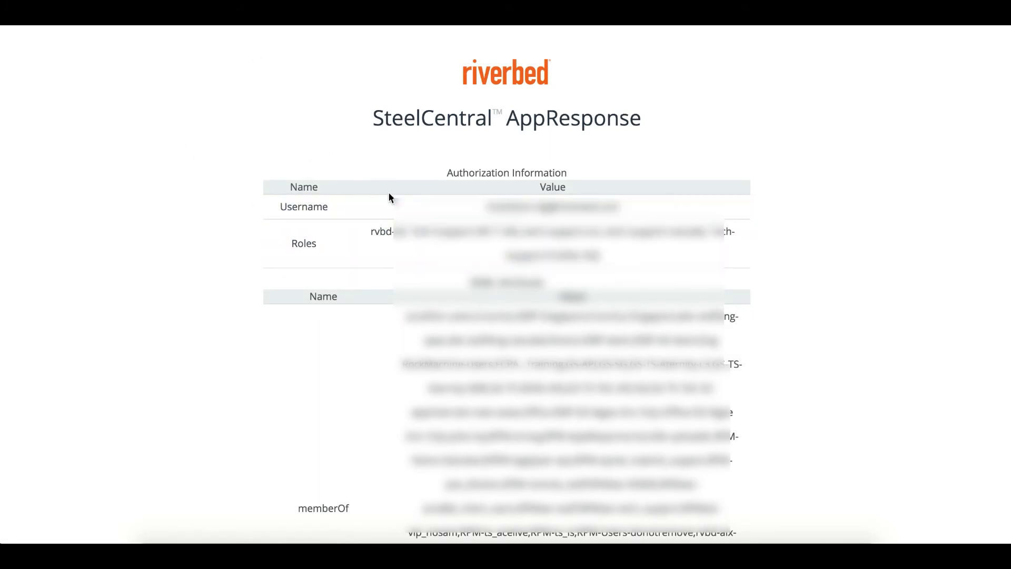
# Scroll back up the page toward the HOME dashboard navigation.
pyautogui.scroll(2, 389, 203)
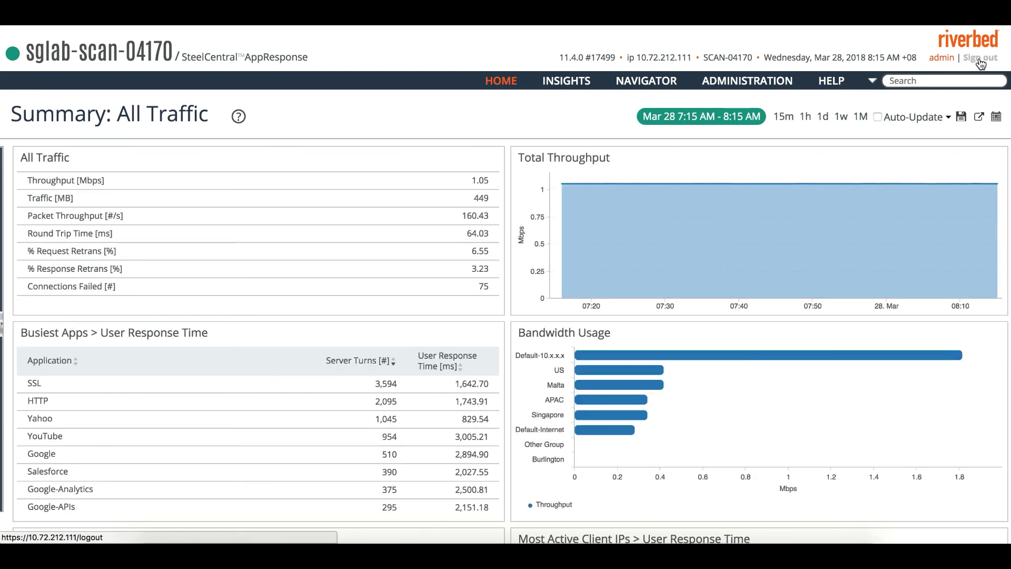
# Sign out of the admin session, then switch to the SecureCRT SSH terminal.
pyautogui.click(979, 59)
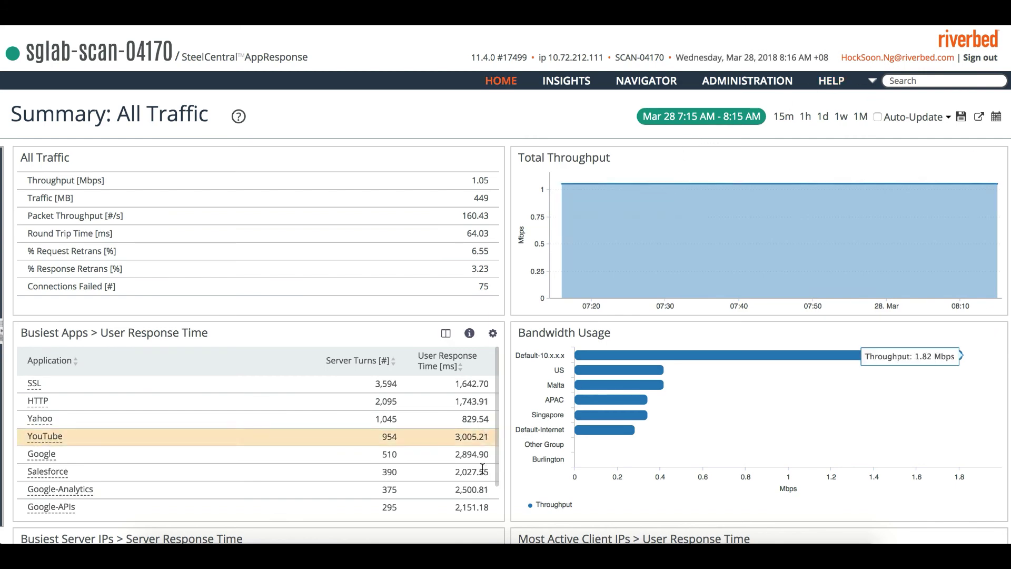
pyautogui.click(429, 553)
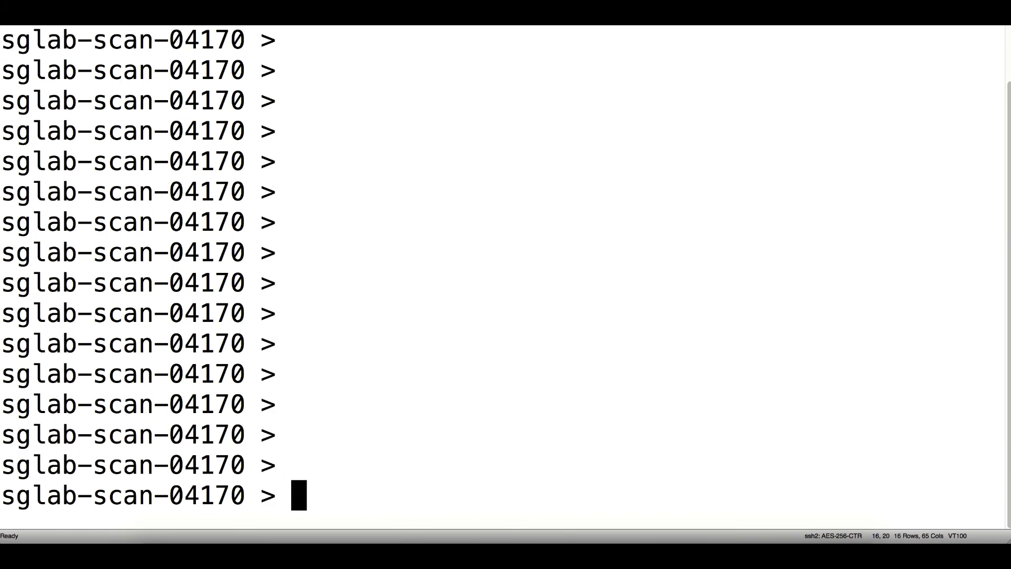
# Enter privileged and configuration mode with en and conf t, then check SAML status with show saml.
pyautogui.write('en')
pyautogui.press('Return')
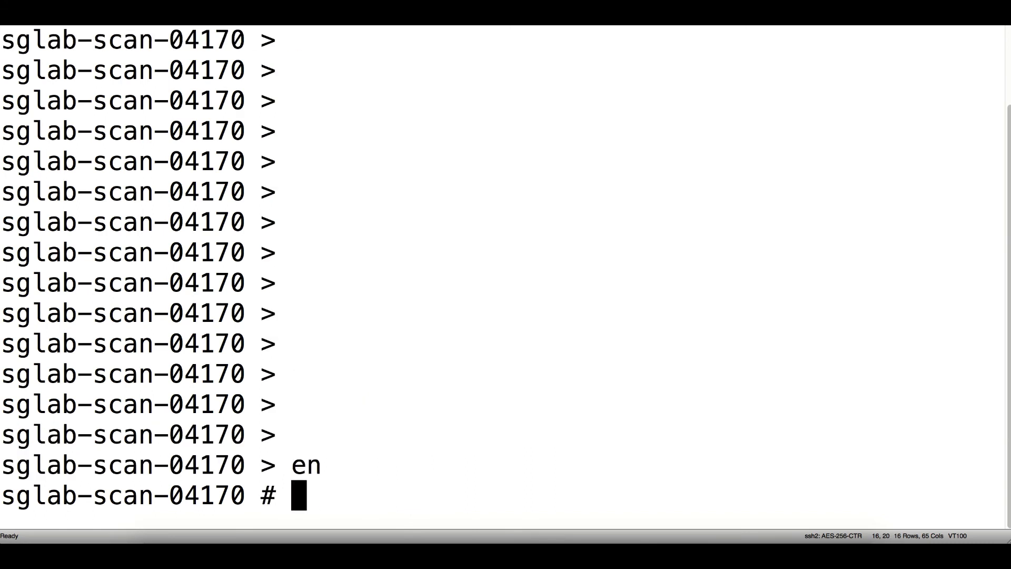
pyautogui.write('conf t')
pyautogui.press('Return')
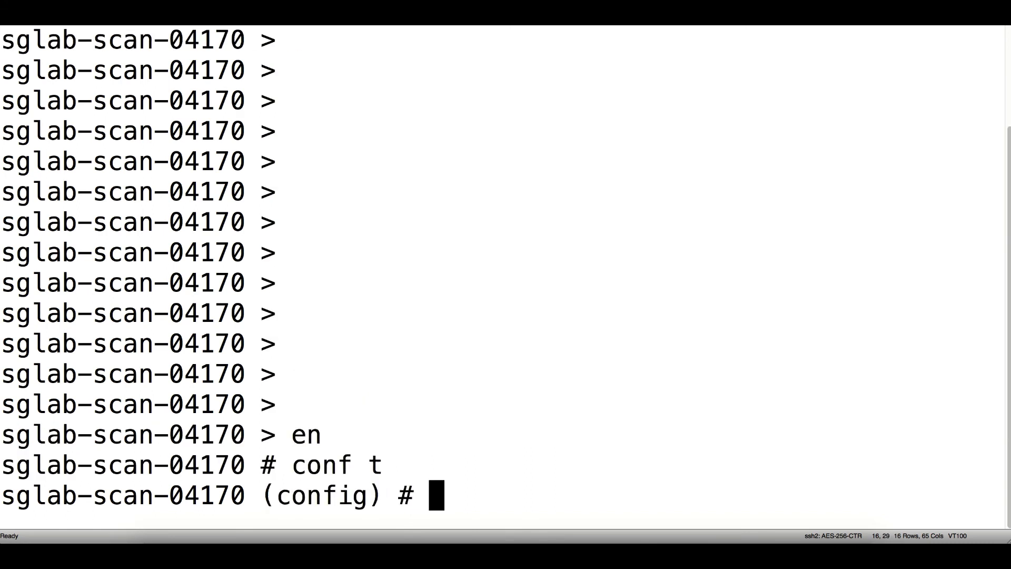
pyautogui.write('show sam')
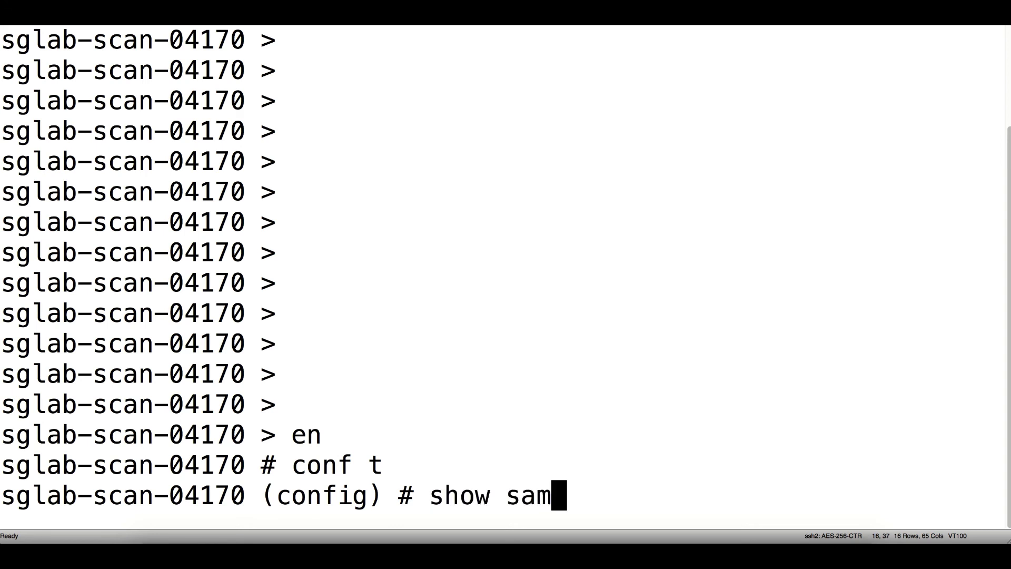
pyautogui.write('l')
pyautogui.press('Return')
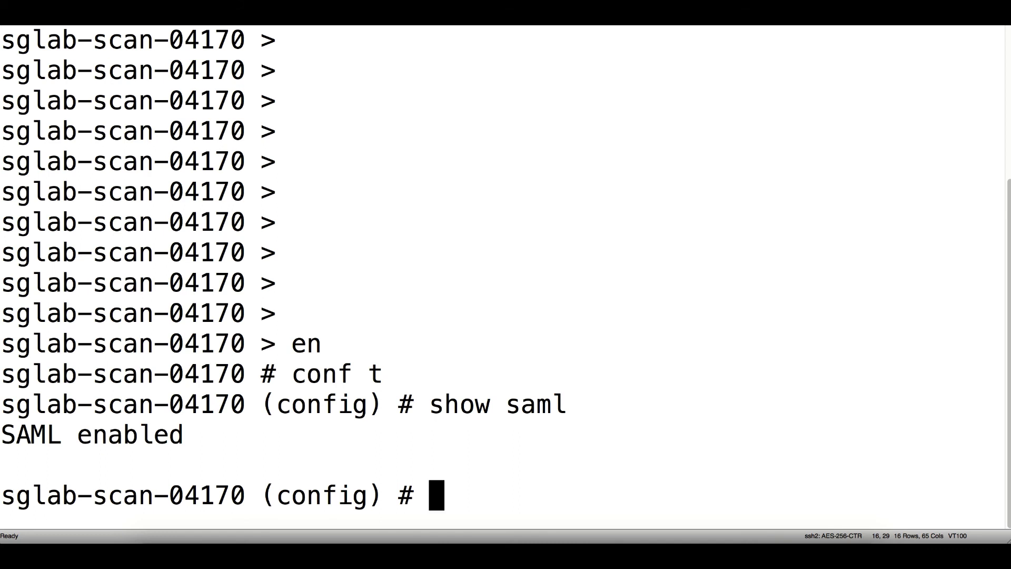
# Disable SAML with 'no saml enable', confirm it shows disabled, and return to Chrome.
pyautogui.write('no saml en')
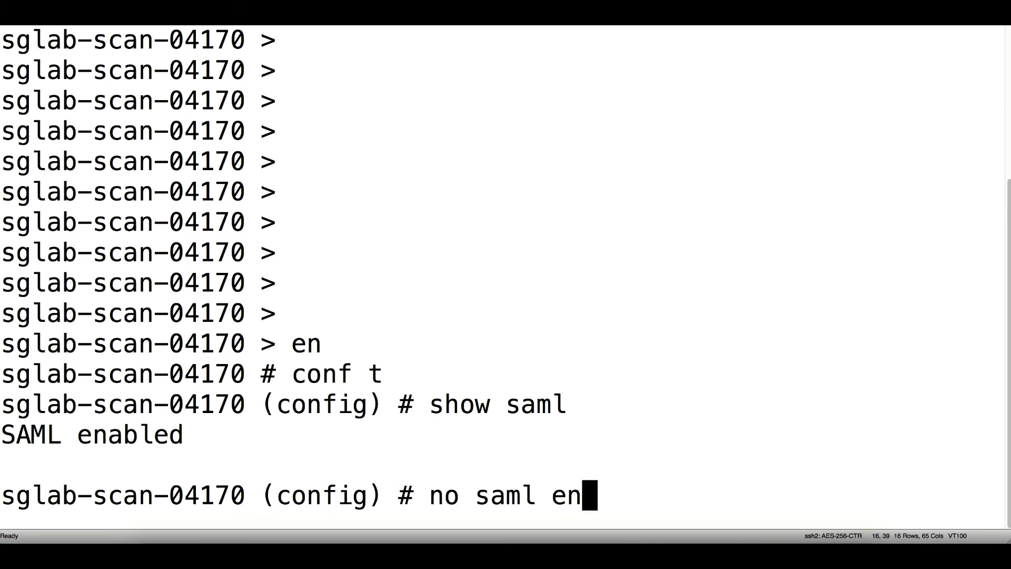
pyautogui.press('Return')
pyautogui.write('show ')
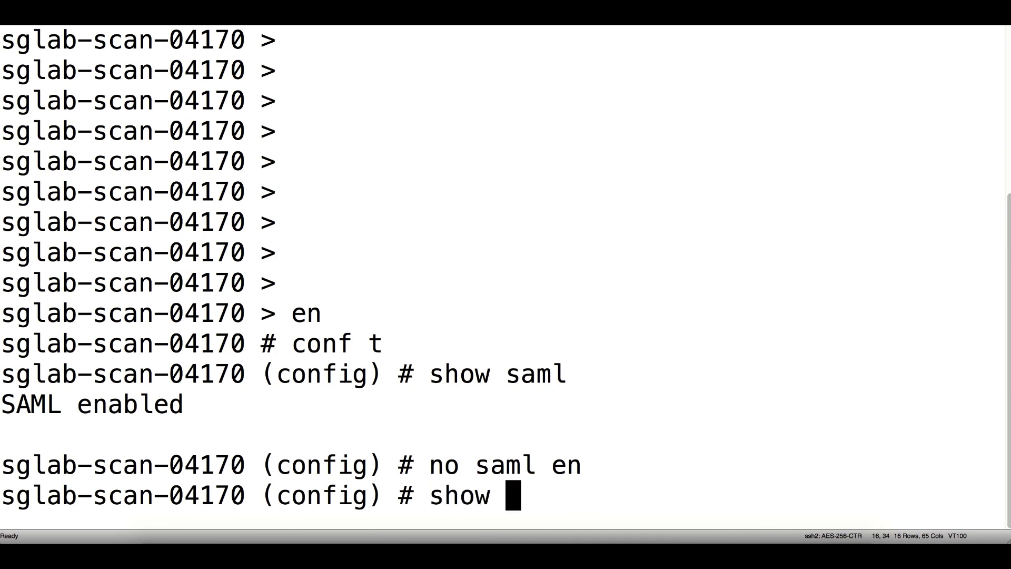
pyautogui.write('saml')
pyautogui.press('Return')
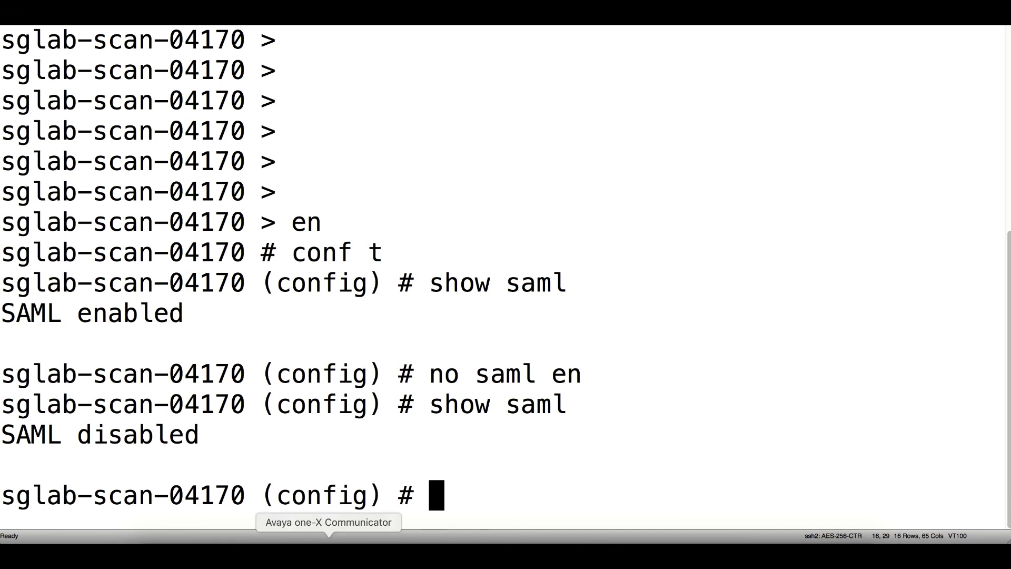
pyautogui.click(354, 550)
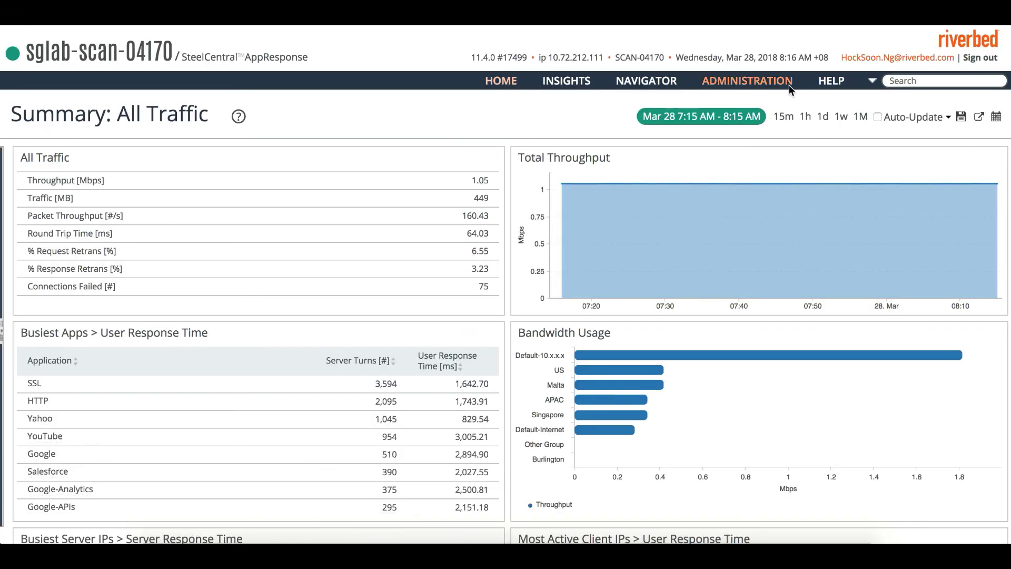
# Sign out of the SSO session and enter admin as the local username.
pyautogui.click(980, 57)
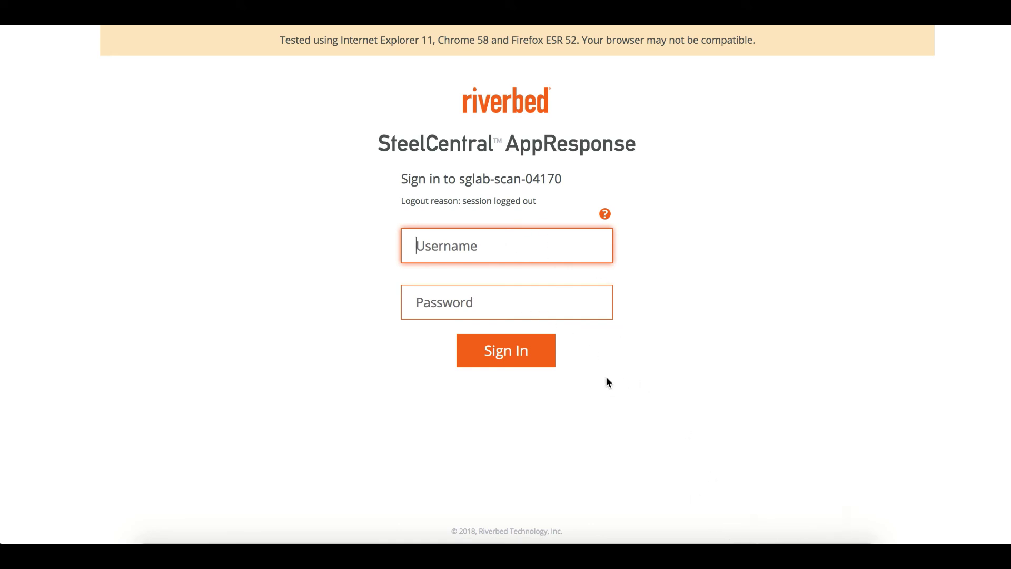
pyautogui.write('admin')
pyautogui.press('Tab')
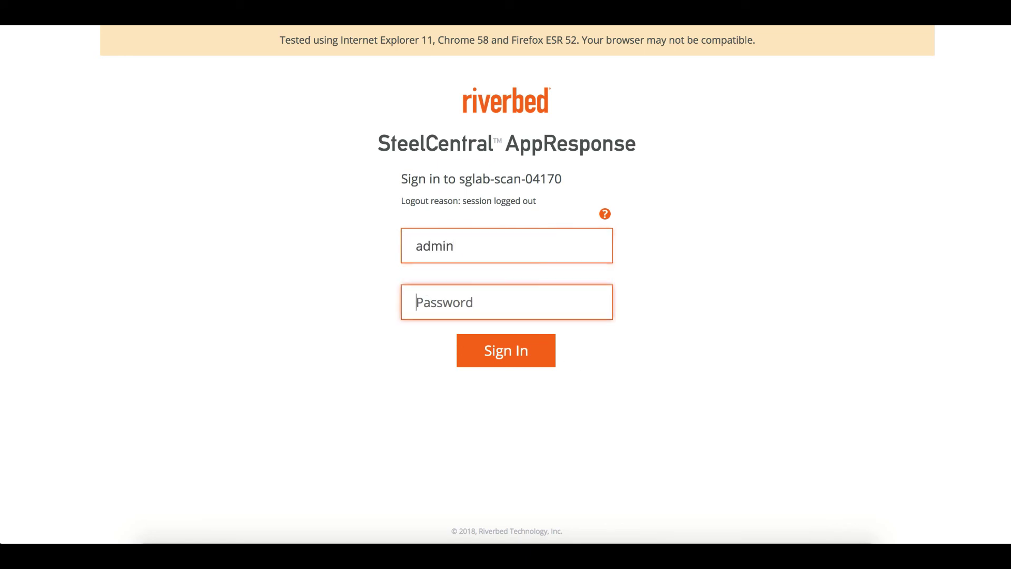